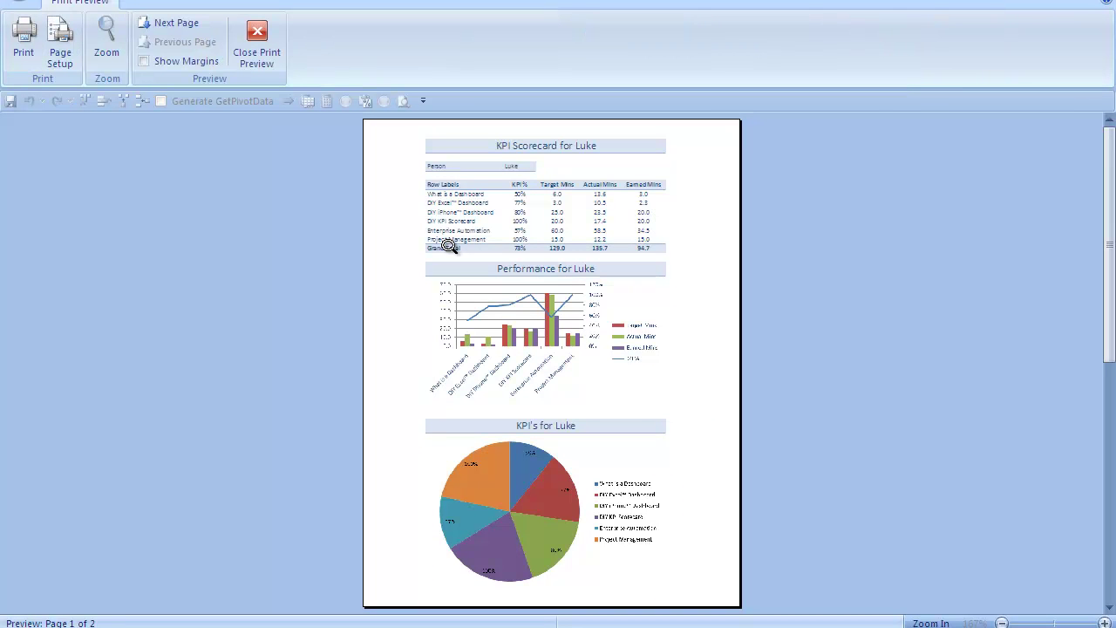
- Zoom into Luke's scorecard preview, scroll through the table and charts, then exit print preview
click(505, 218)
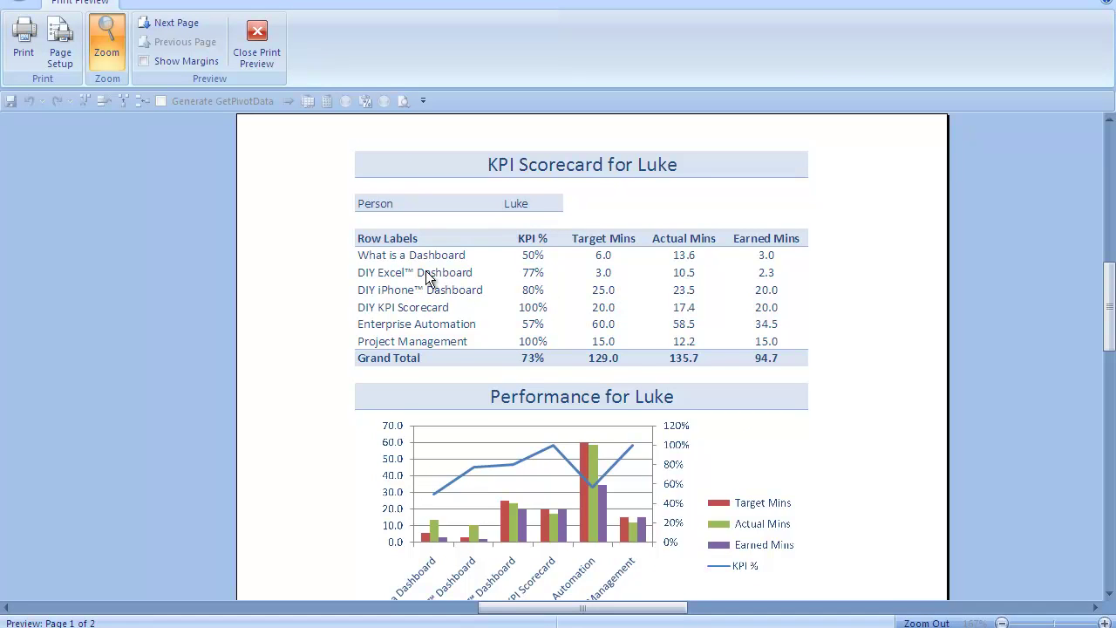
scroll(409, 328, down, 2)
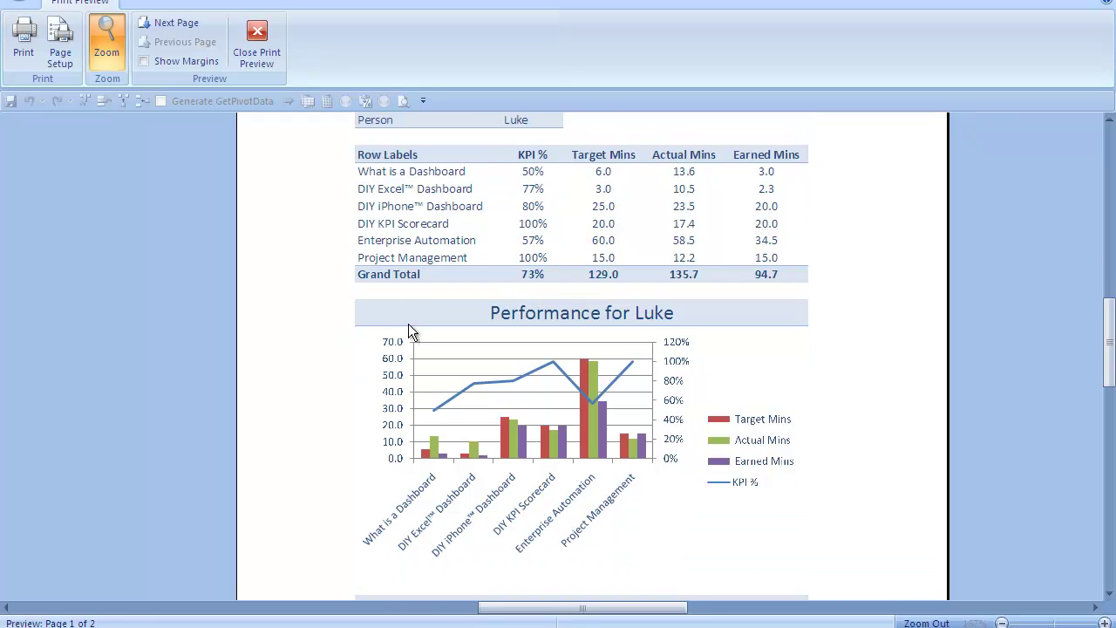
scroll(558, 434, down, 1)
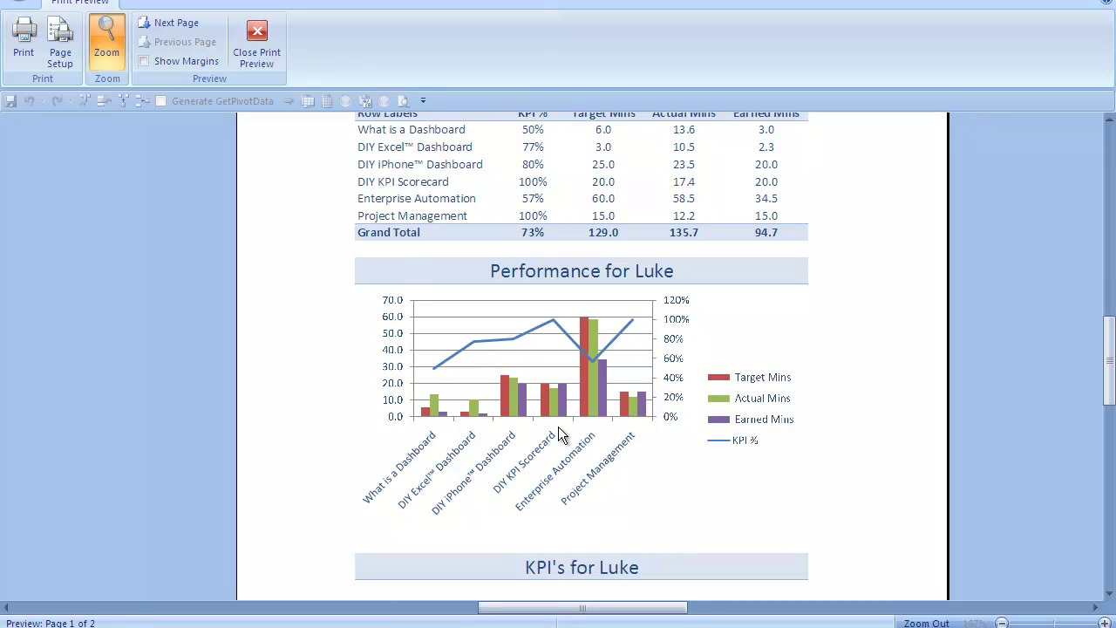
scroll(558, 434, down, 1)
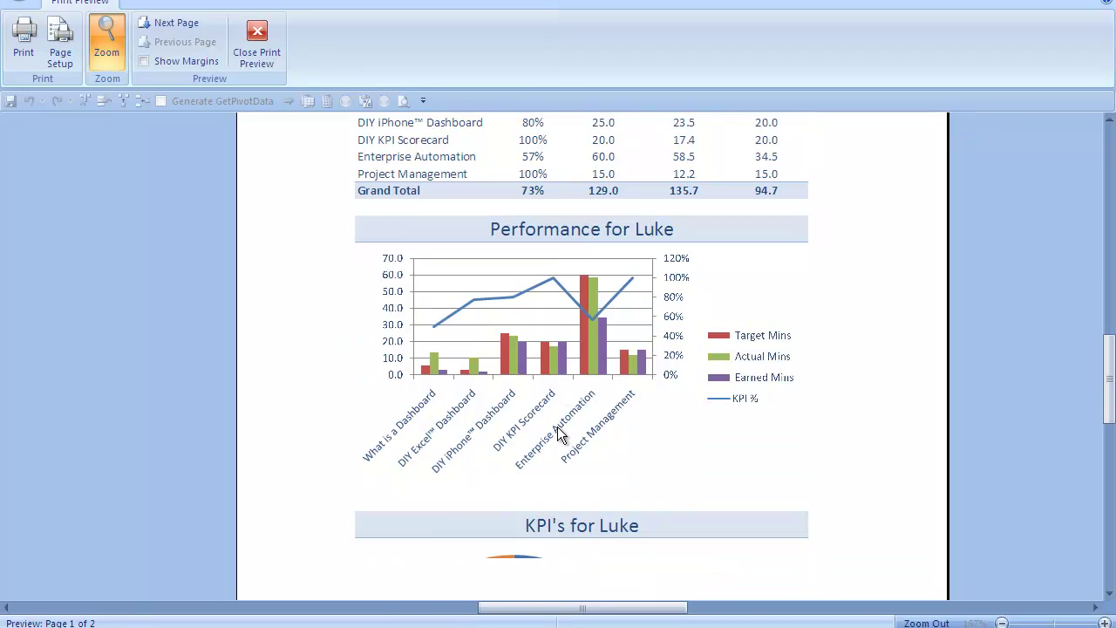
scroll(558, 431, down, 3)
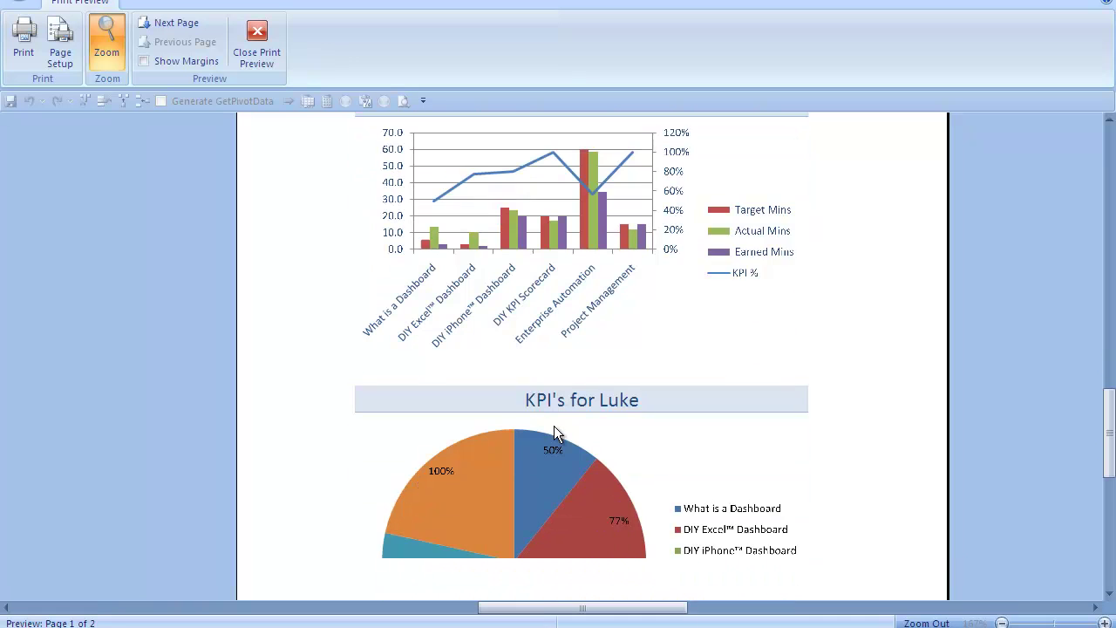
scroll(556, 430, down, 1)
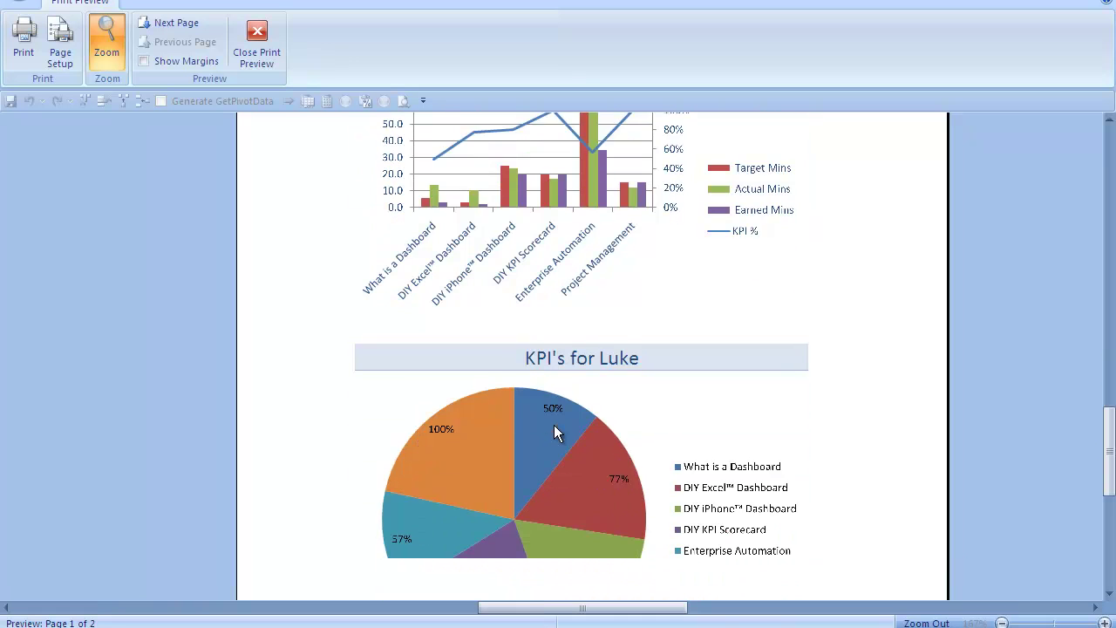
scroll(555, 430, down, 1)
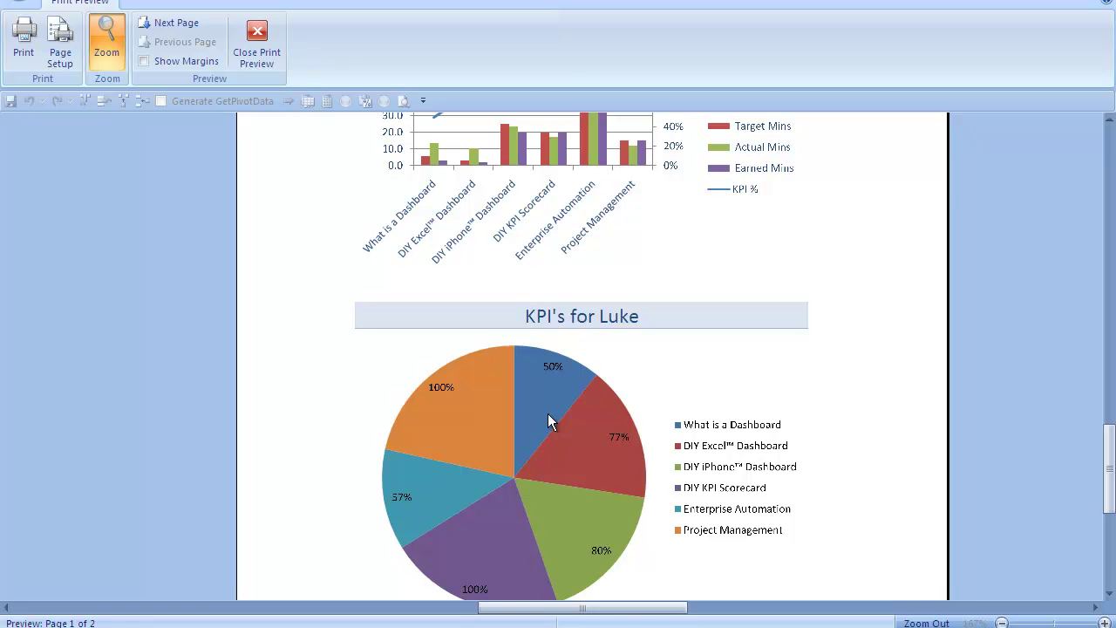
click(257, 36)
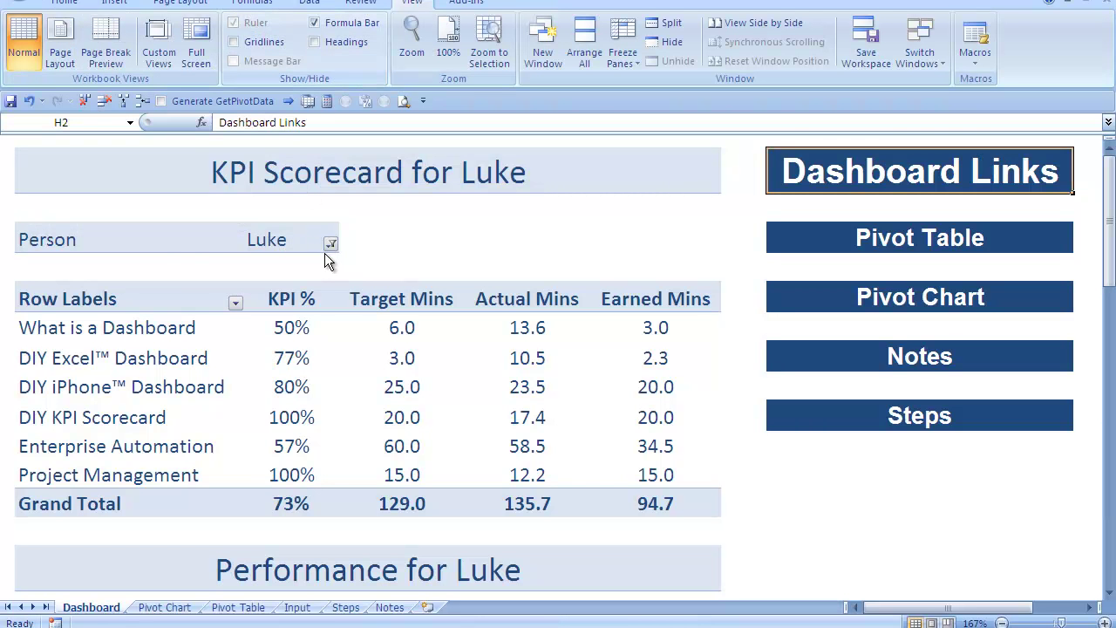
- Filter the dashboard to Darren, review his full page in print preview, and start printing
click(332, 244)
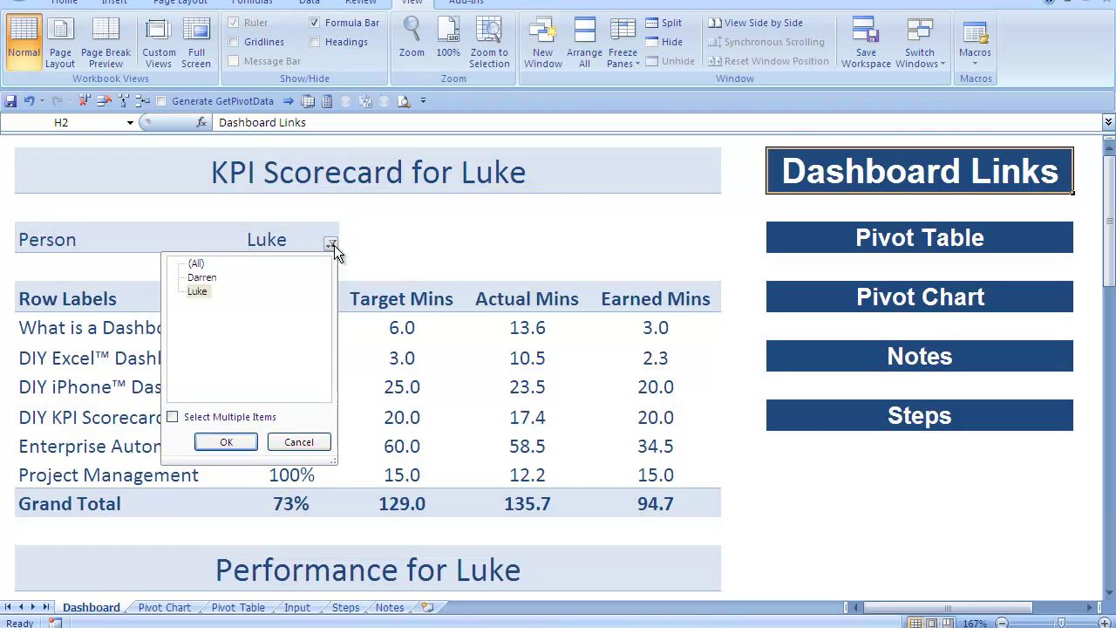
click(220, 441)
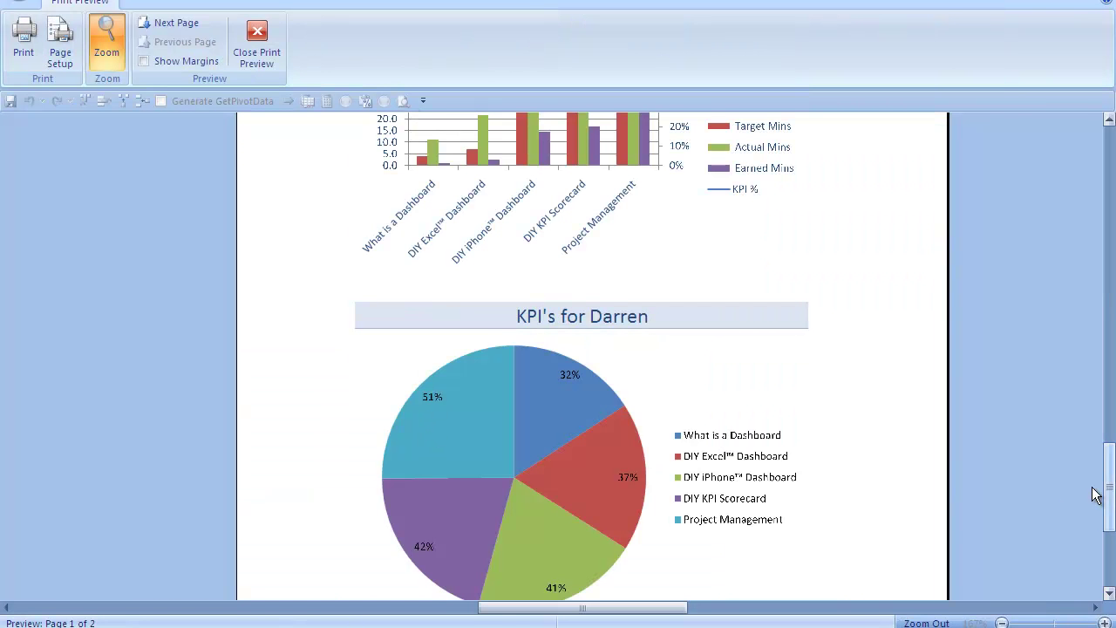
click(1041, 458)
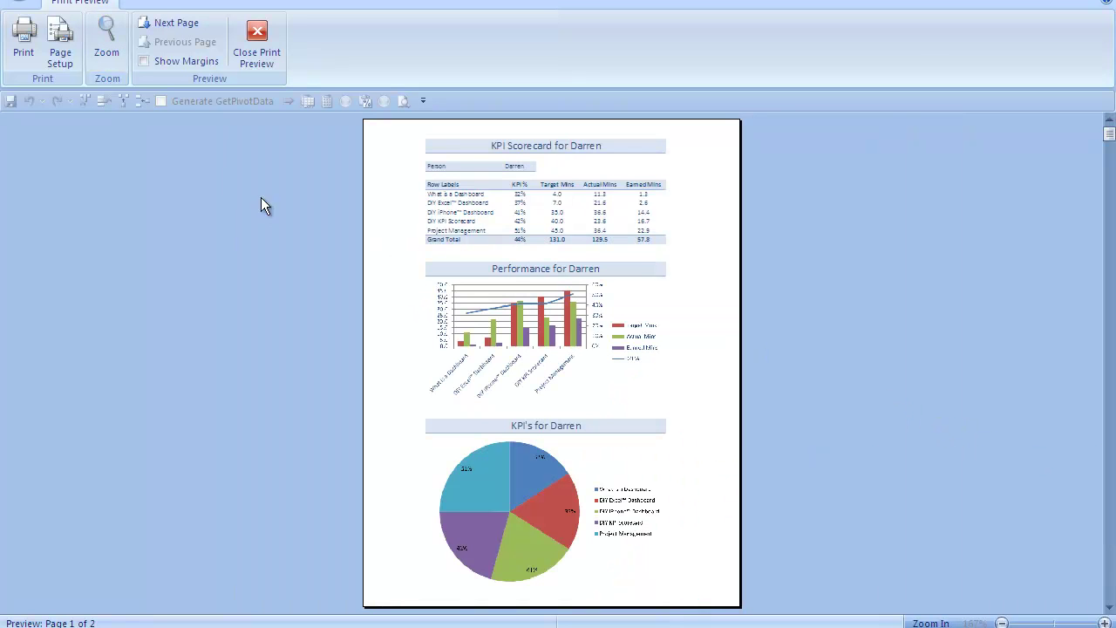
click(24, 45)
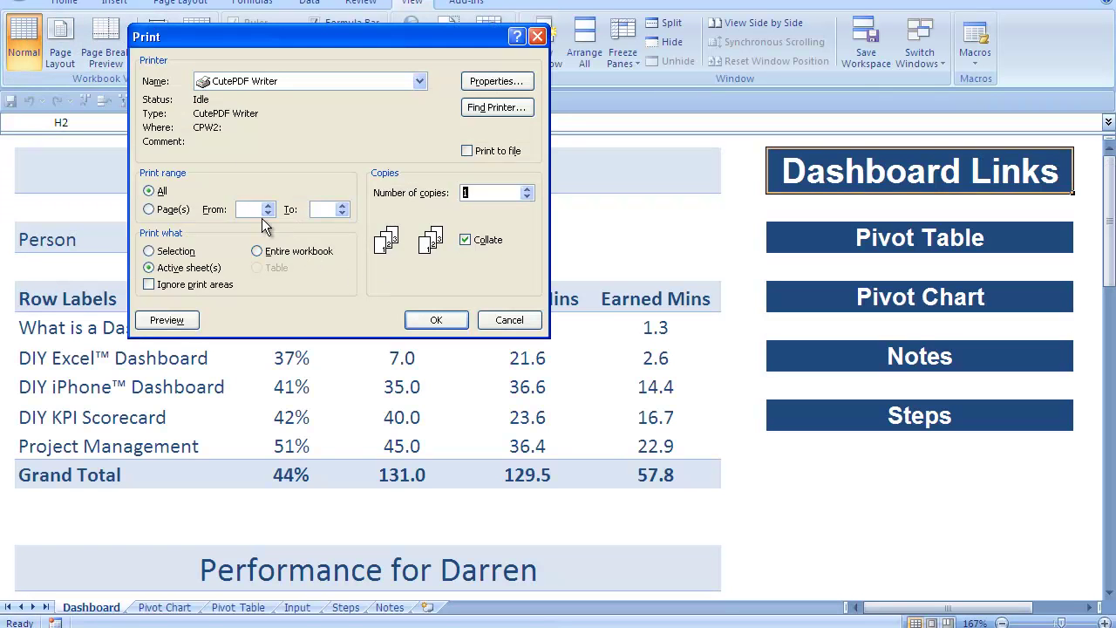
- Print page 1 through CutePDF Writer, overwriting the existing Intro Video R1v1.pdf
text(1)
click(430, 322)
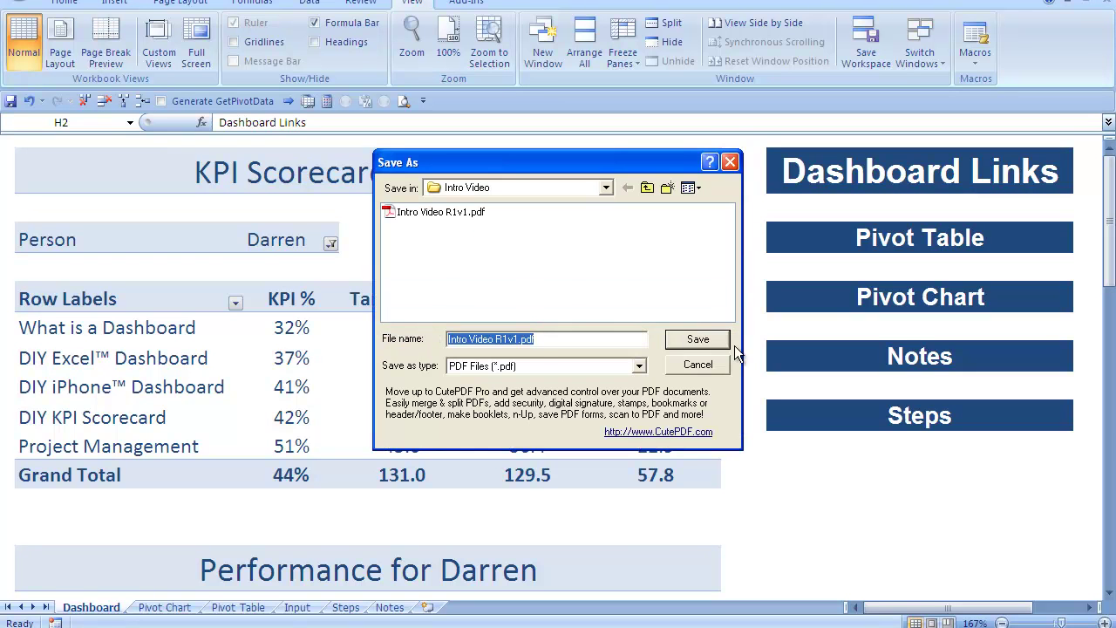
click(702, 340)
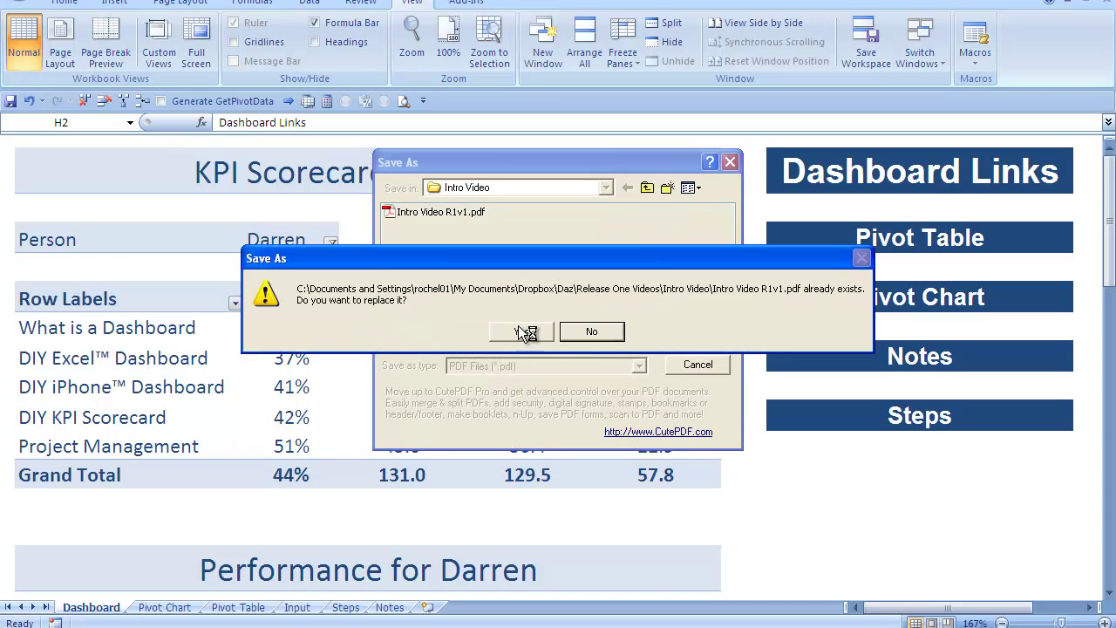
click(522, 331)
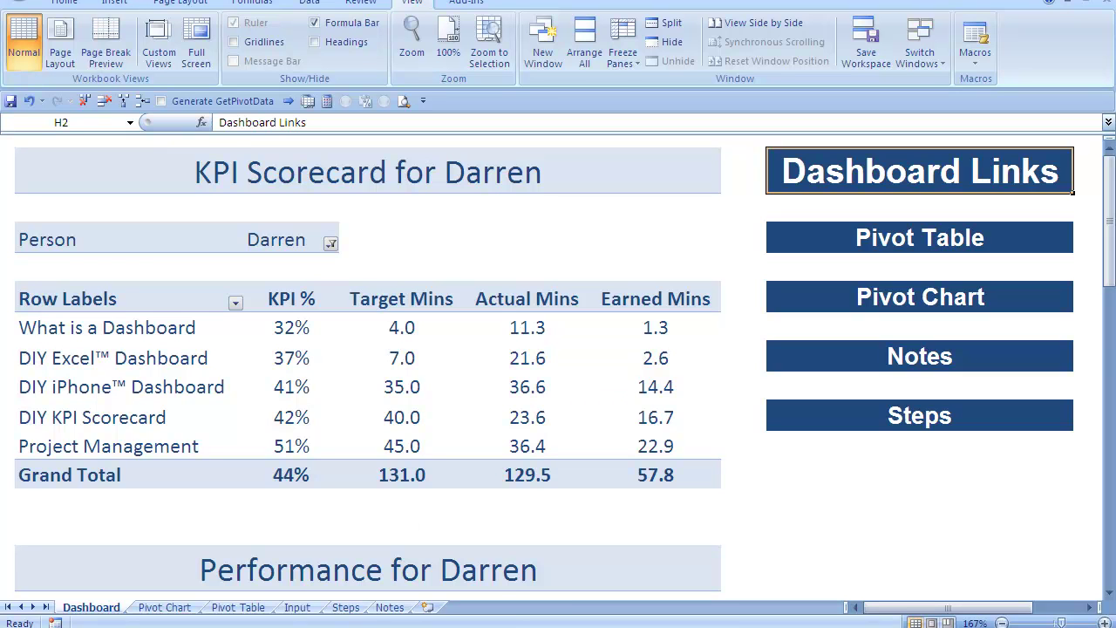
click(193, 626)
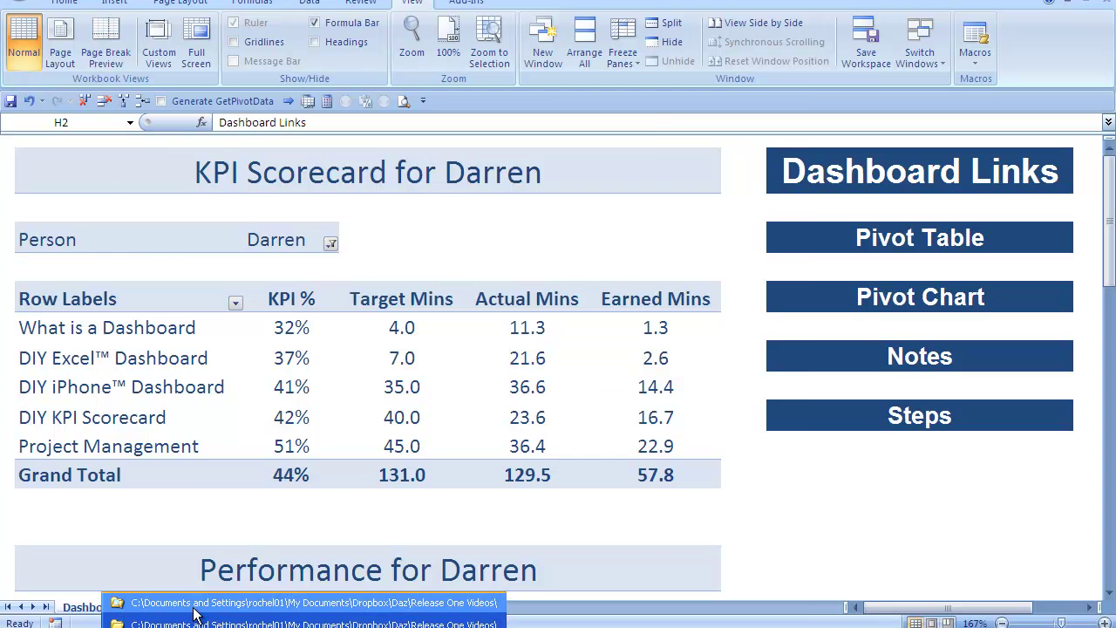
- Open Intro Video R1v1.pdf from the Intro Video folder window
click(195, 621)
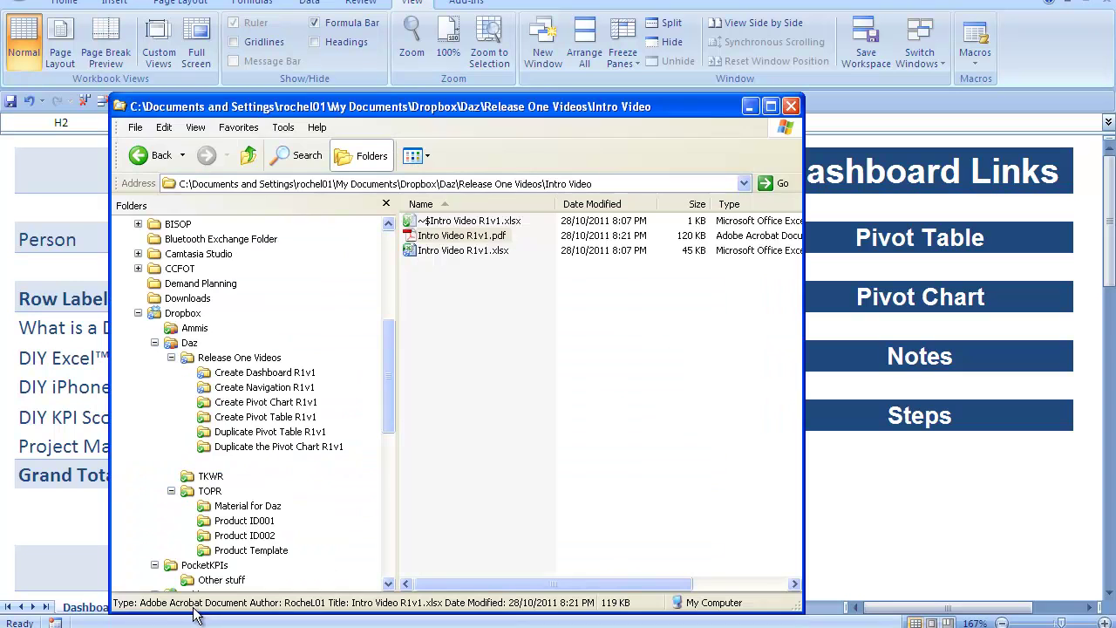
click(478, 237)
click(477, 238)
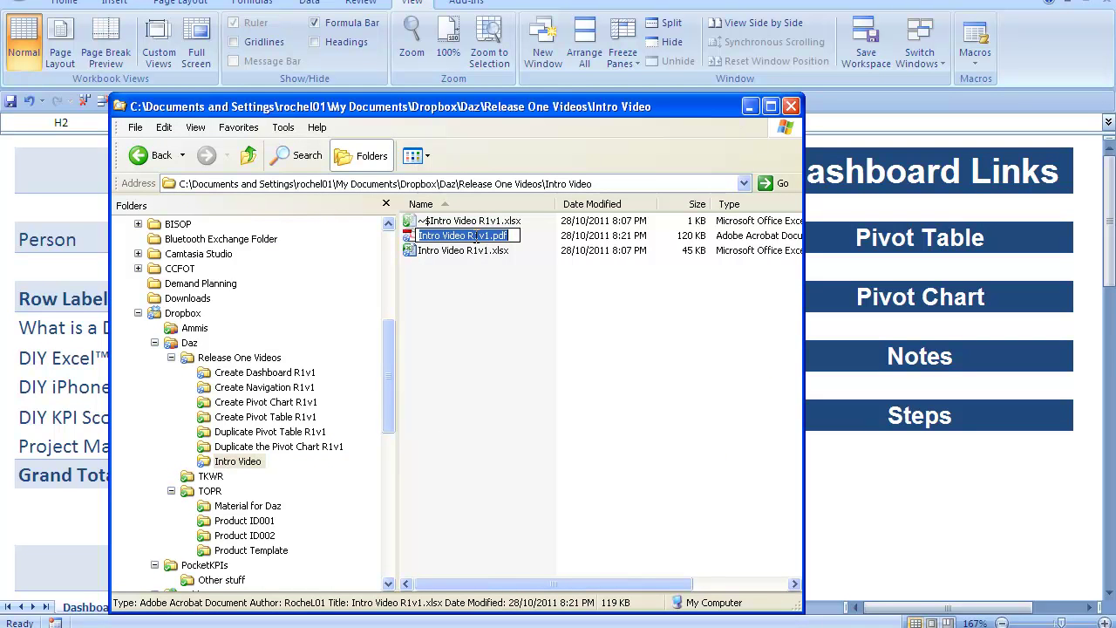
key(Escape)
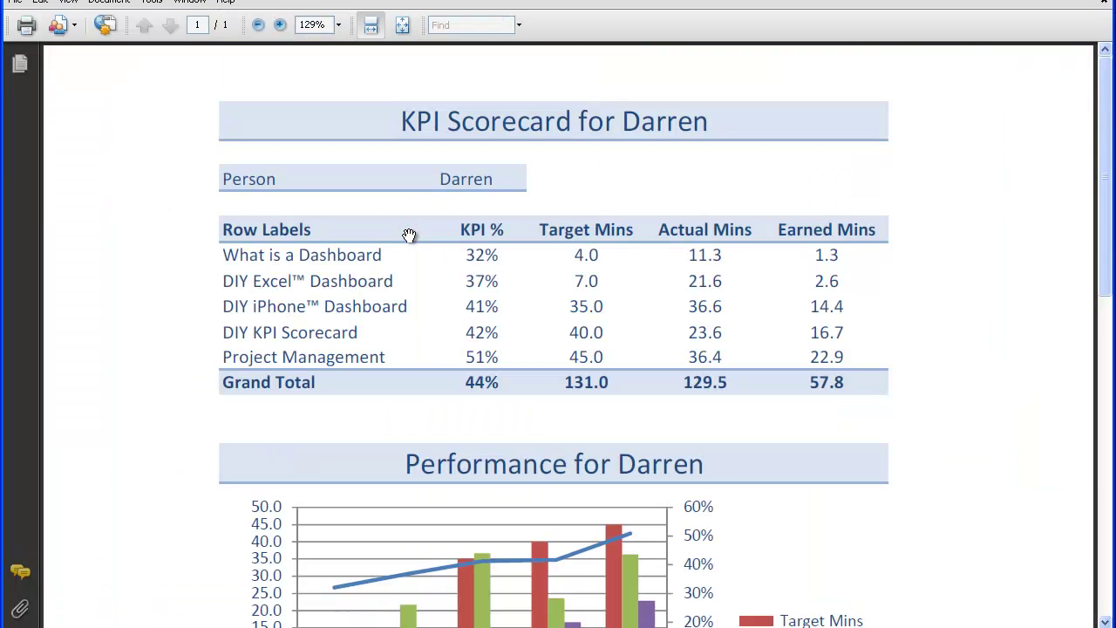
- Scroll Darren's PDF from the KPI table down to the pie chart, then close Adobe Reader
scroll(984, 468, down, 6)
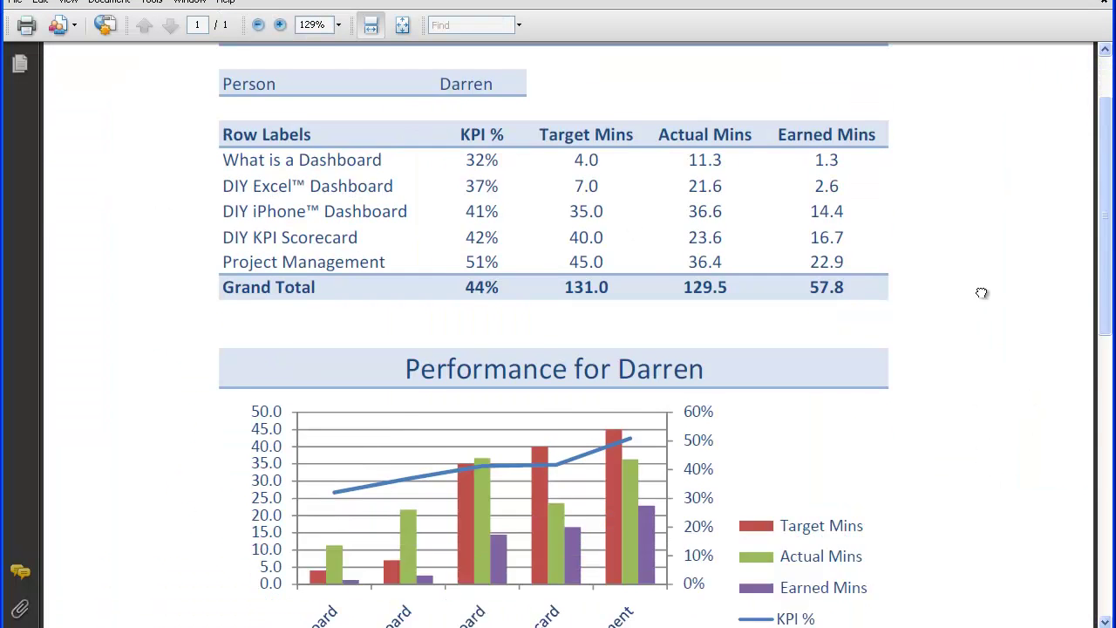
scroll(996, 498, down, 3)
scroll(995, 261, down, 3)
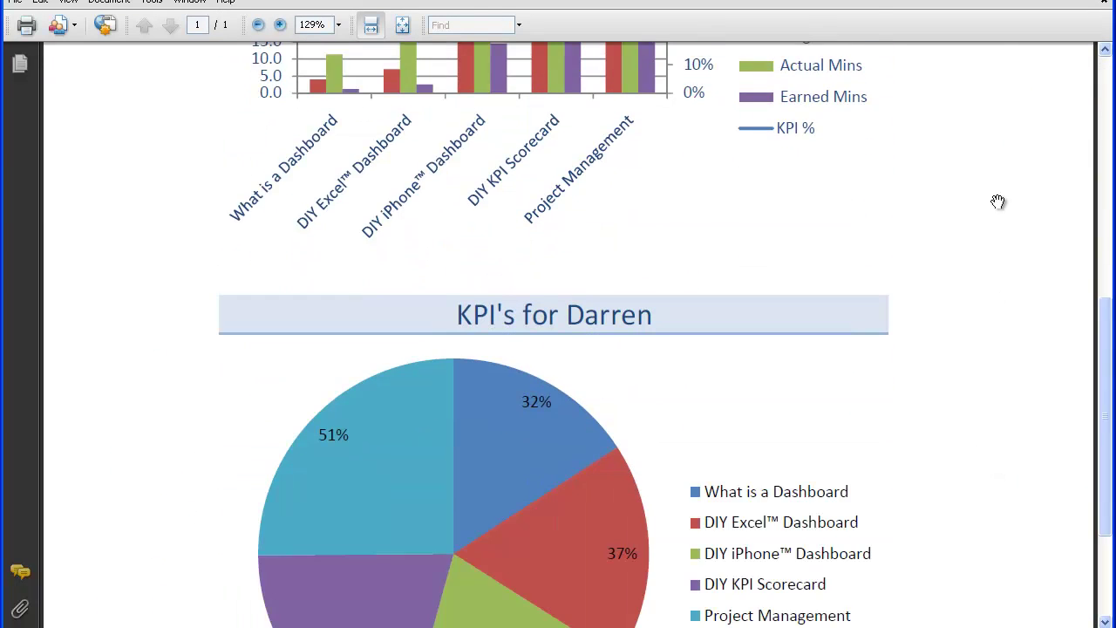
scroll(994, 349, down, 4)
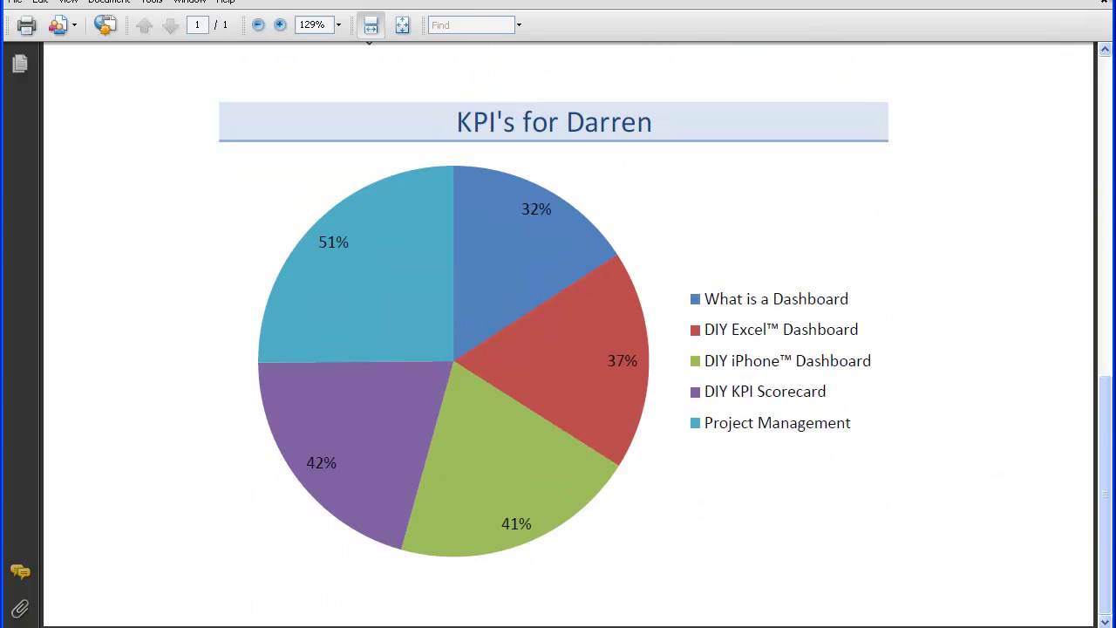
key(alt+F4)
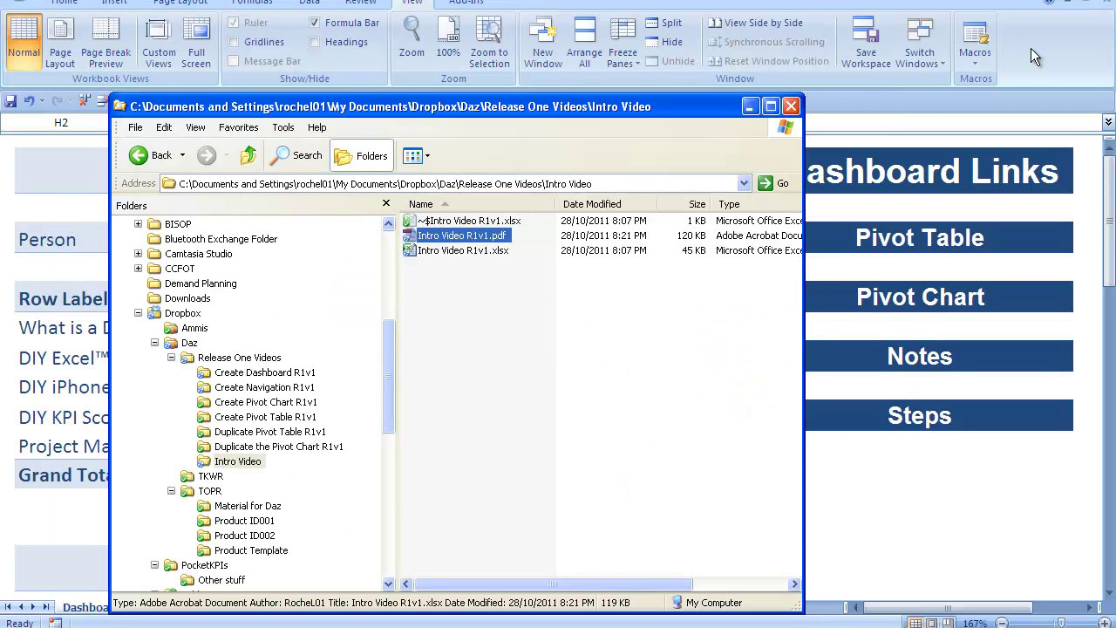
- Set the dashboard's Person filter to Luke, then follow the link to the Pivot Table sheet
click(1032, 50)
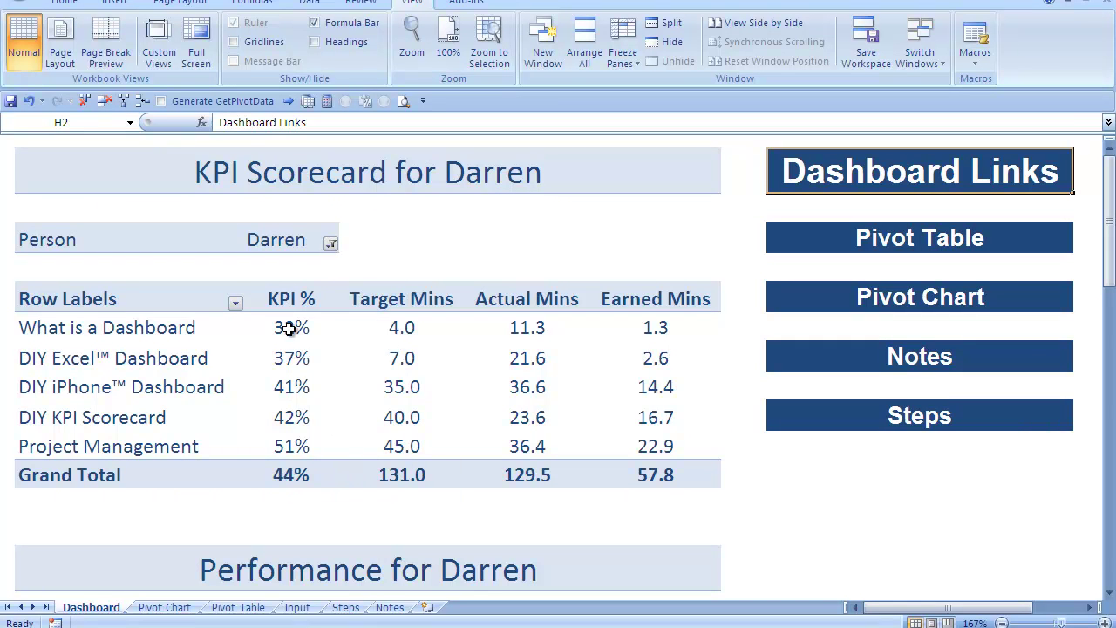
click(330, 243)
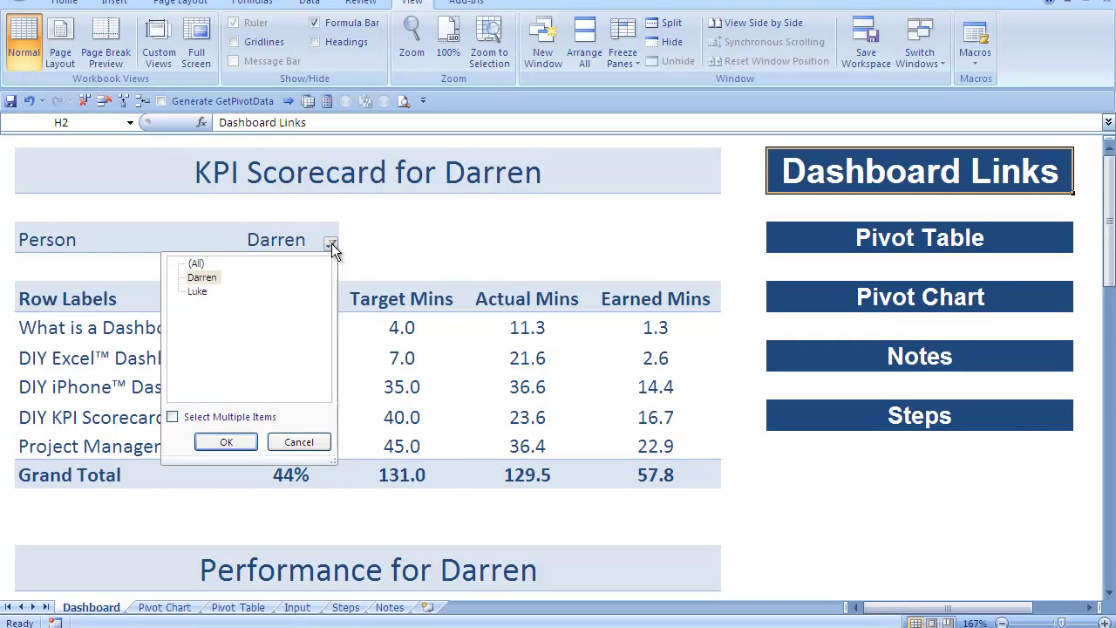
click(198, 291)
click(225, 442)
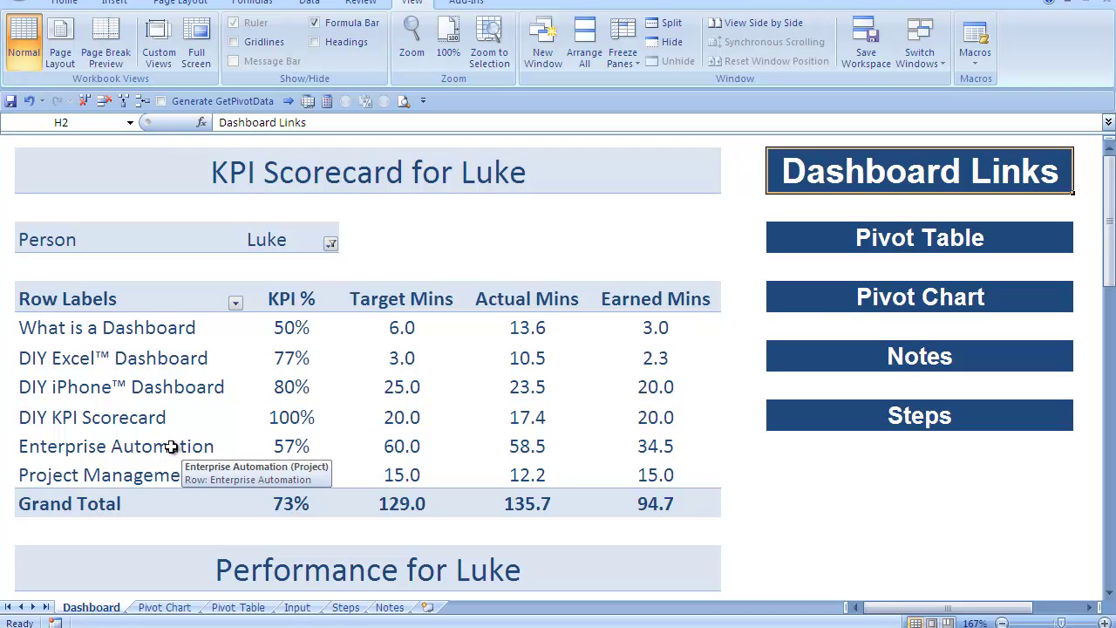
click(907, 237)
click(907, 237)
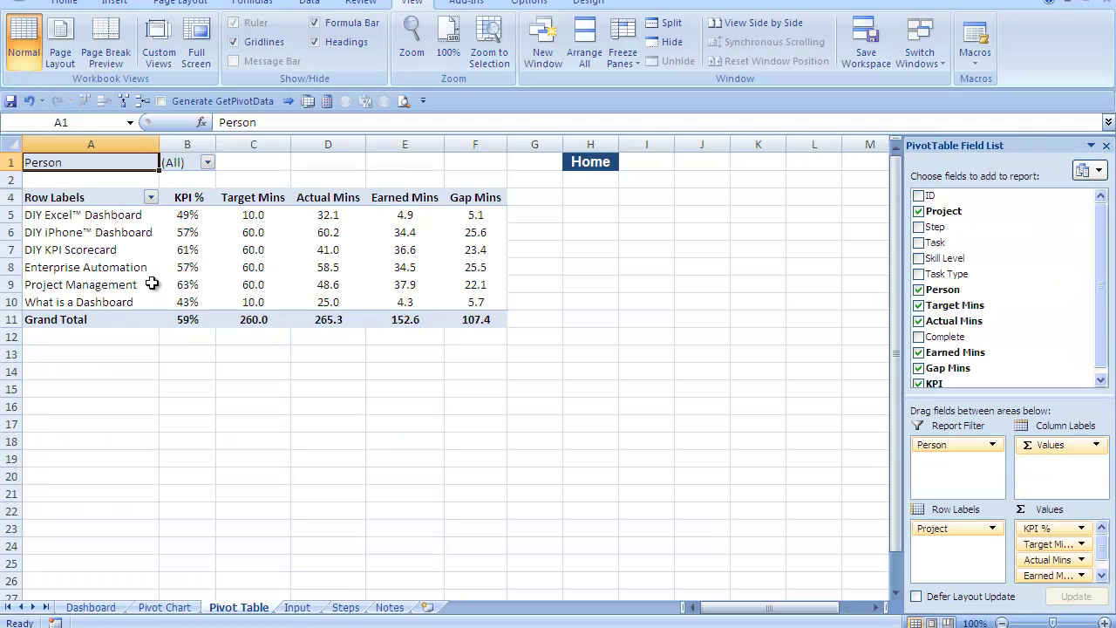
- Show the detail of Enterprise Automation broken down by Task in the pivot table
double_click(100, 272)
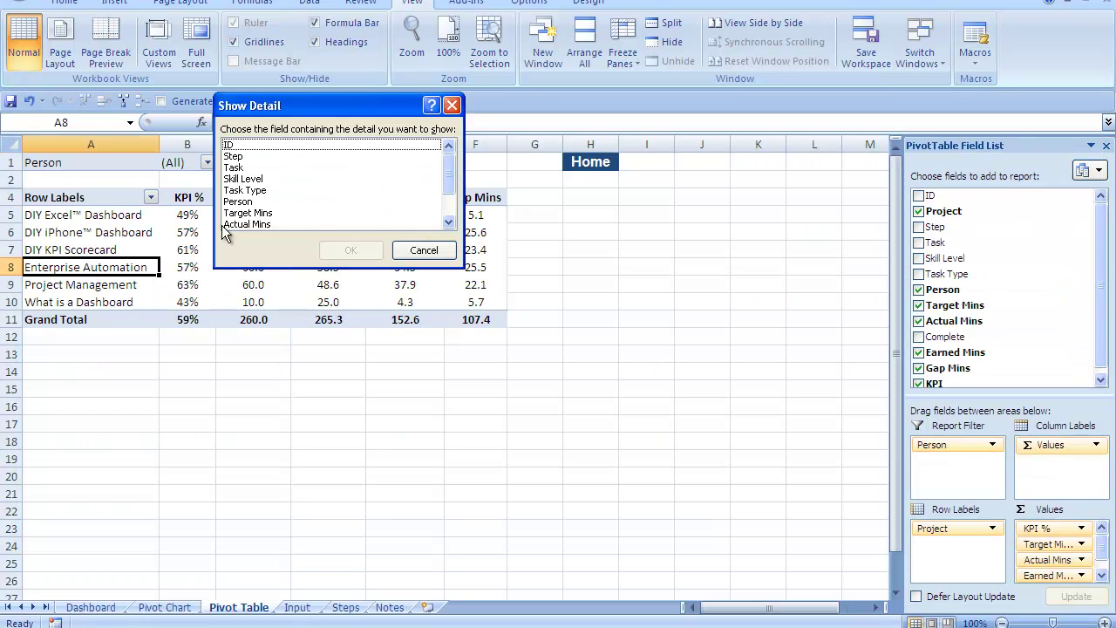
click(251, 169)
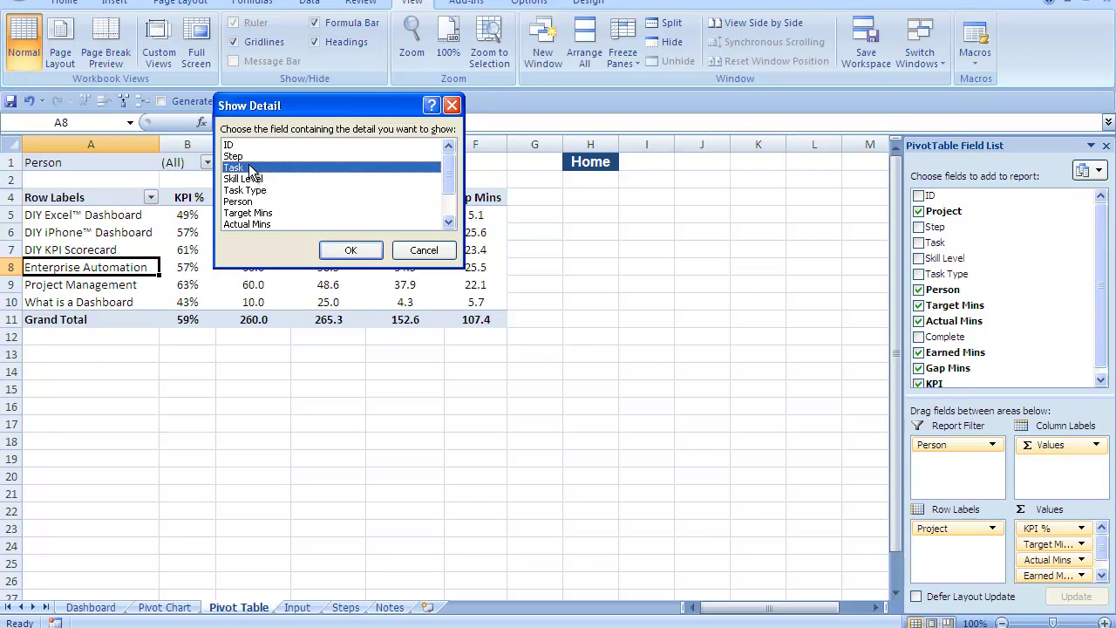
click(450, 195)
scroll(311, 195, up, 2)
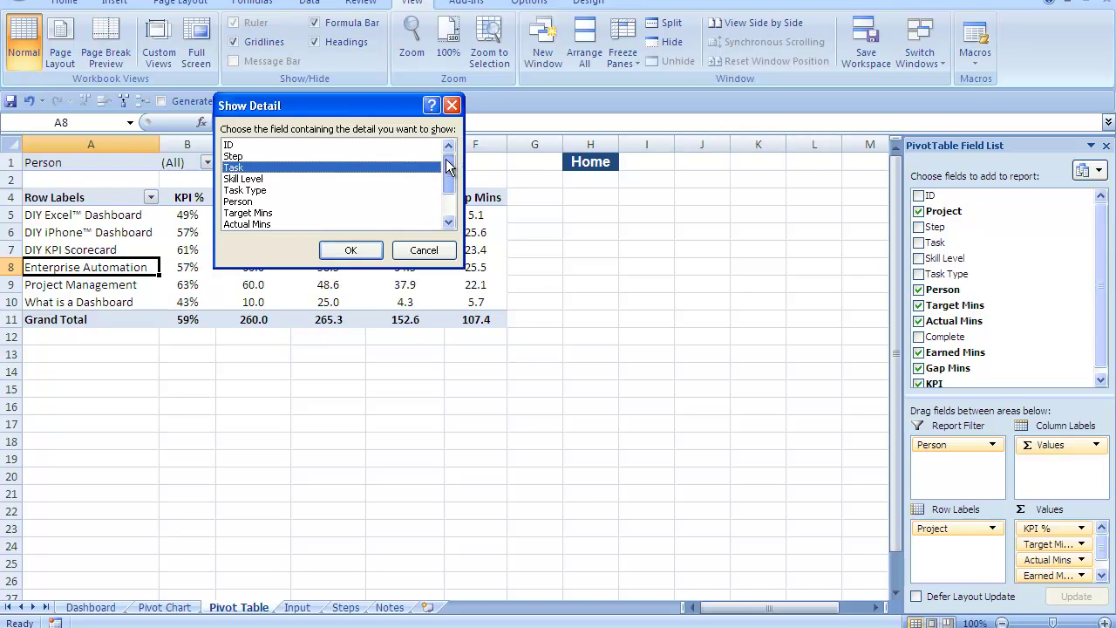
click(354, 249)
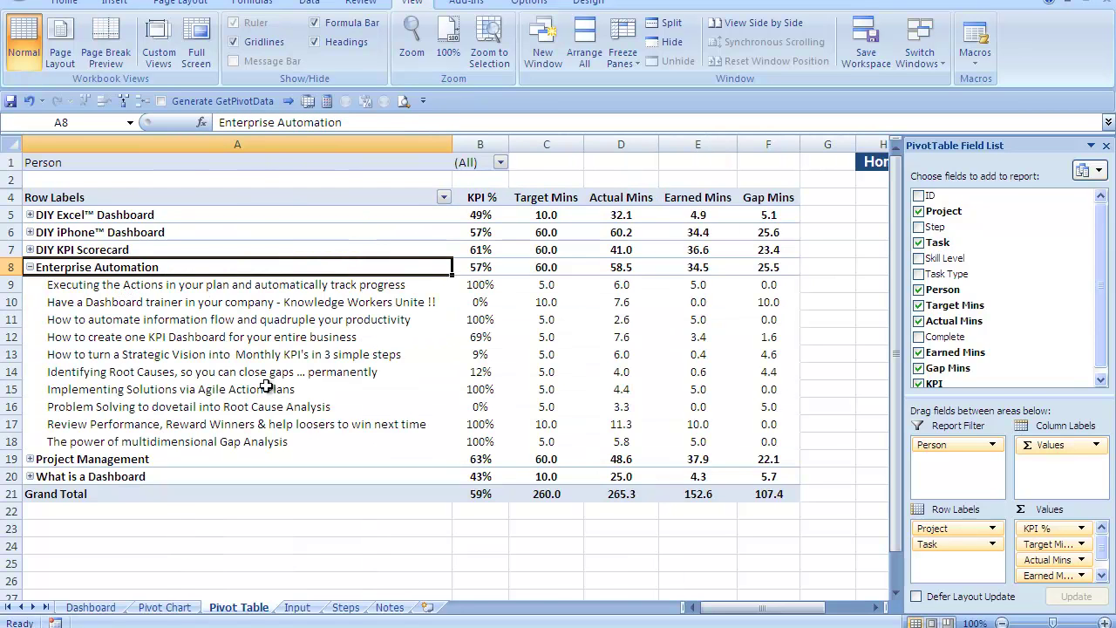
- Check the 0% root-cause task KPI and its value in B13, then return to the Dashboard
click(480, 406)
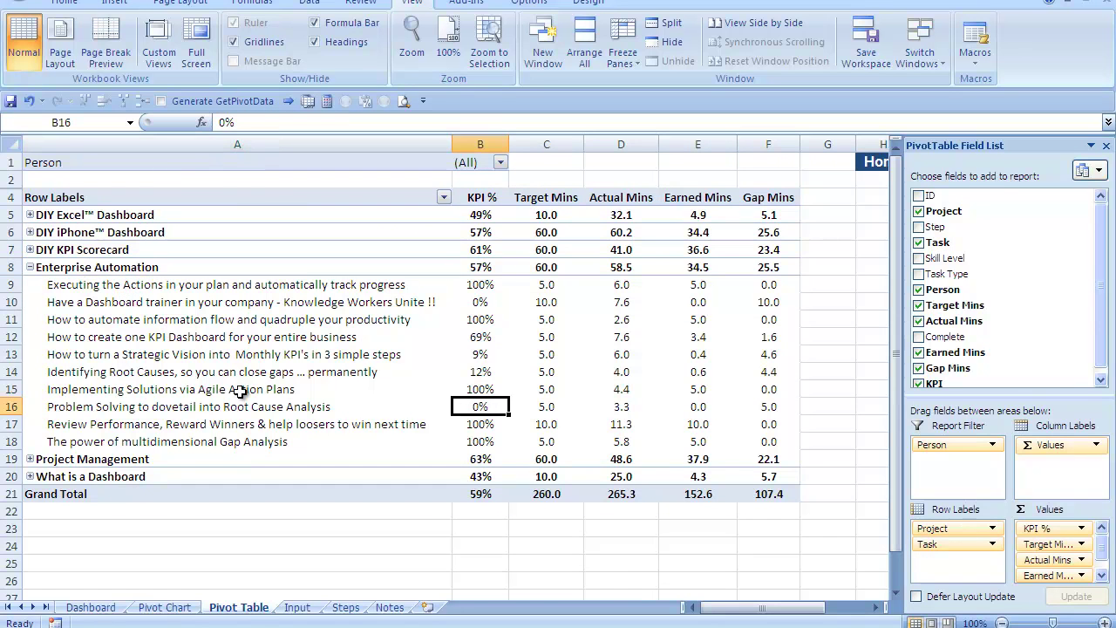
click(478, 354)
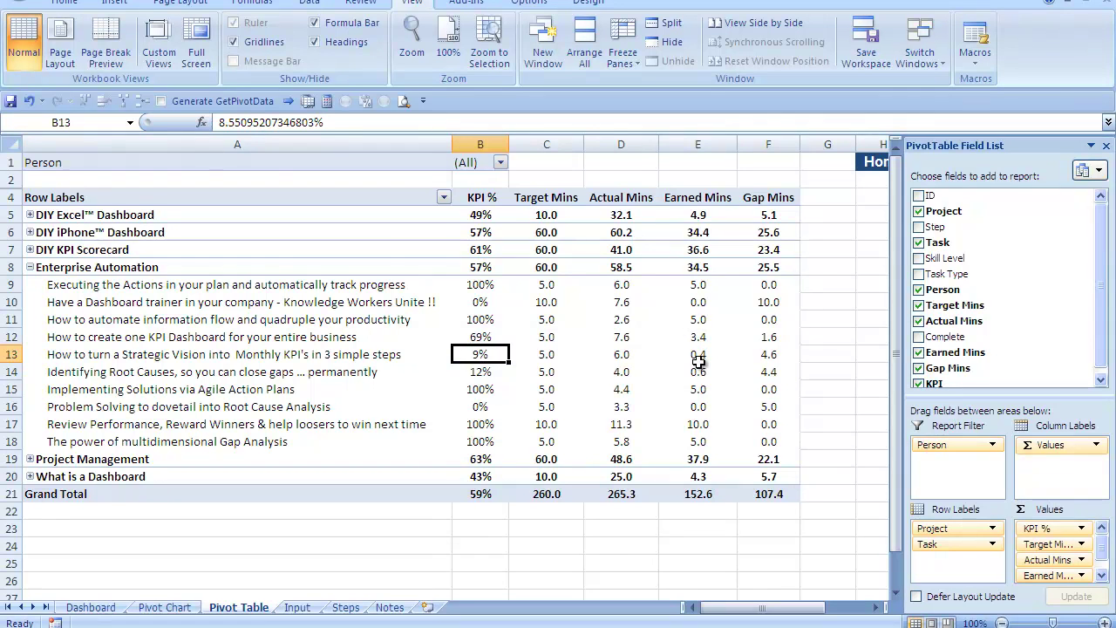
click(876, 162)
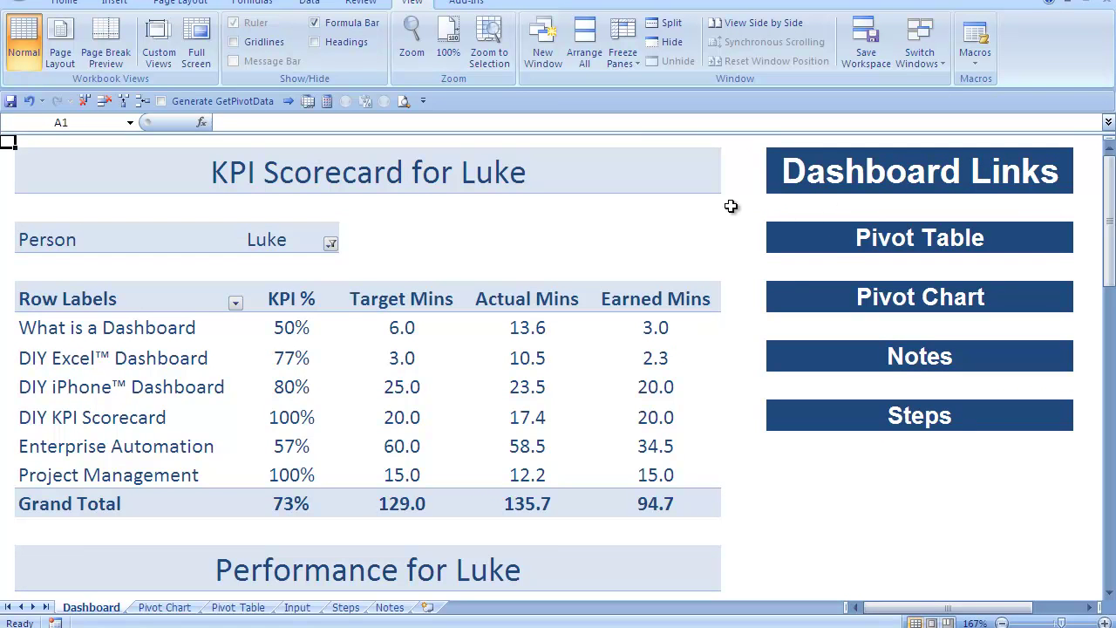
- On the Pivot Chart sheet, add a trendline to the KPI line series
click(898, 300)
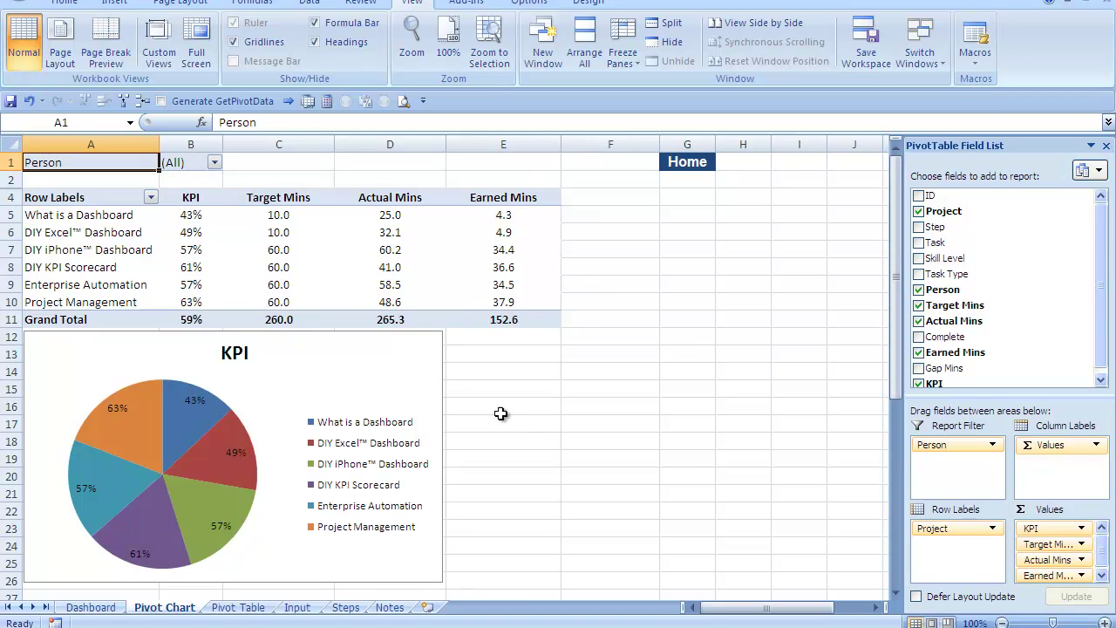
scroll(501, 416, down, 7)
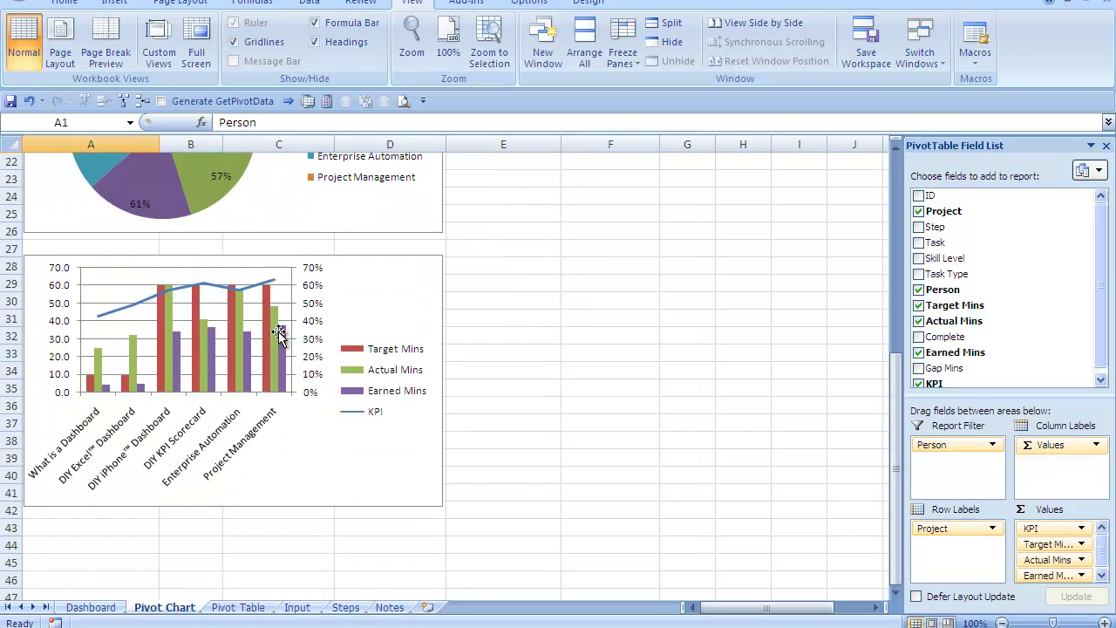
right_click(223, 289)
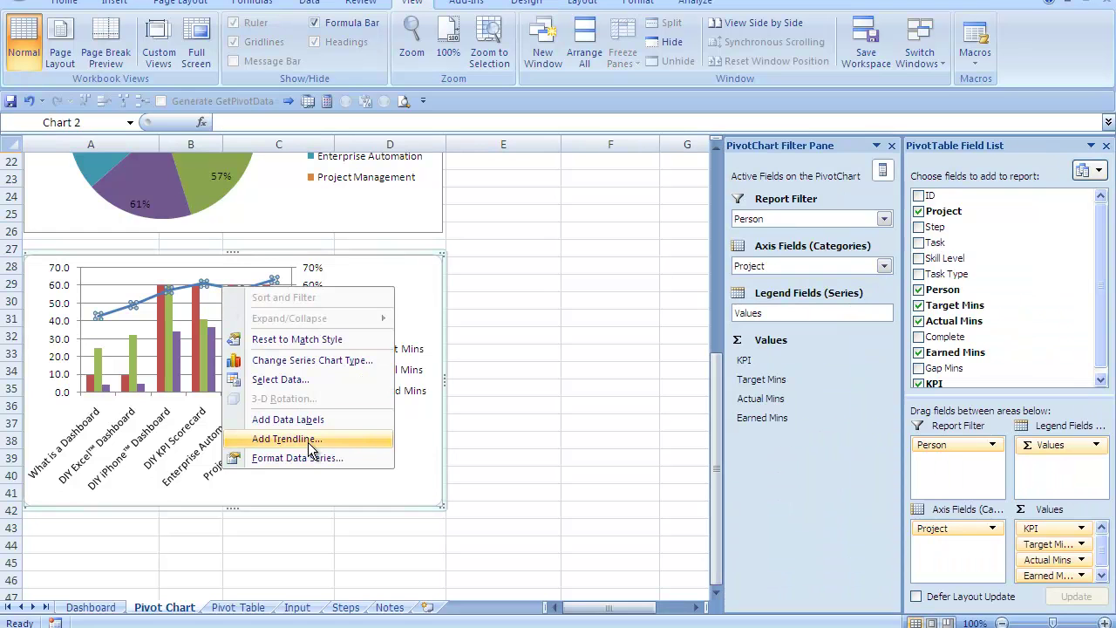
click(308, 441)
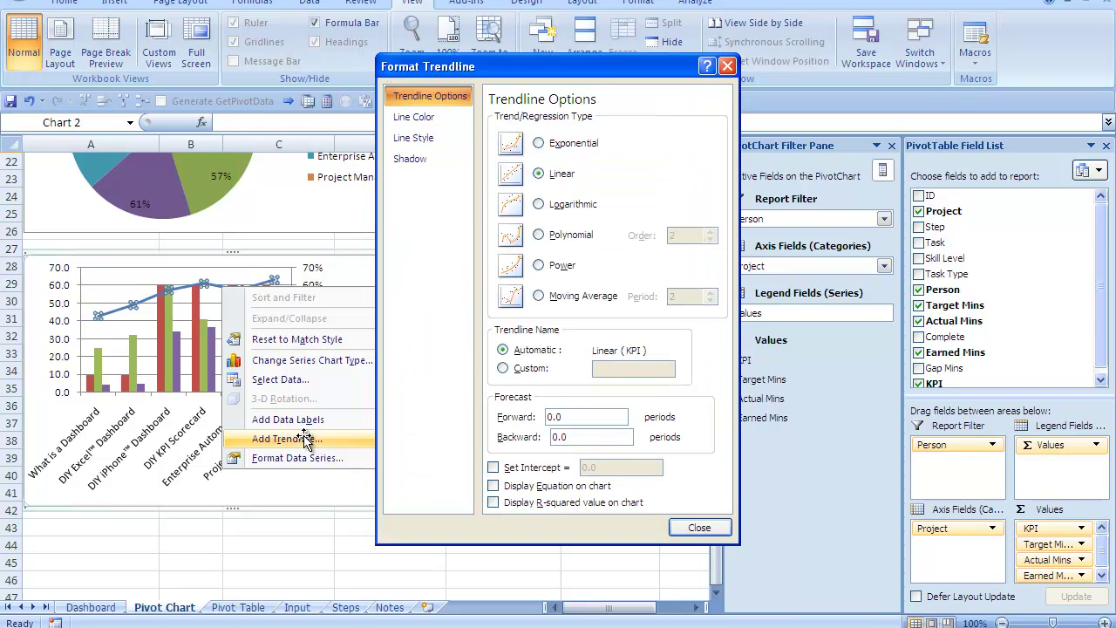
- Make the trendline polynomial order 6, display its equation, and place it near the bottom right
click(539, 234)
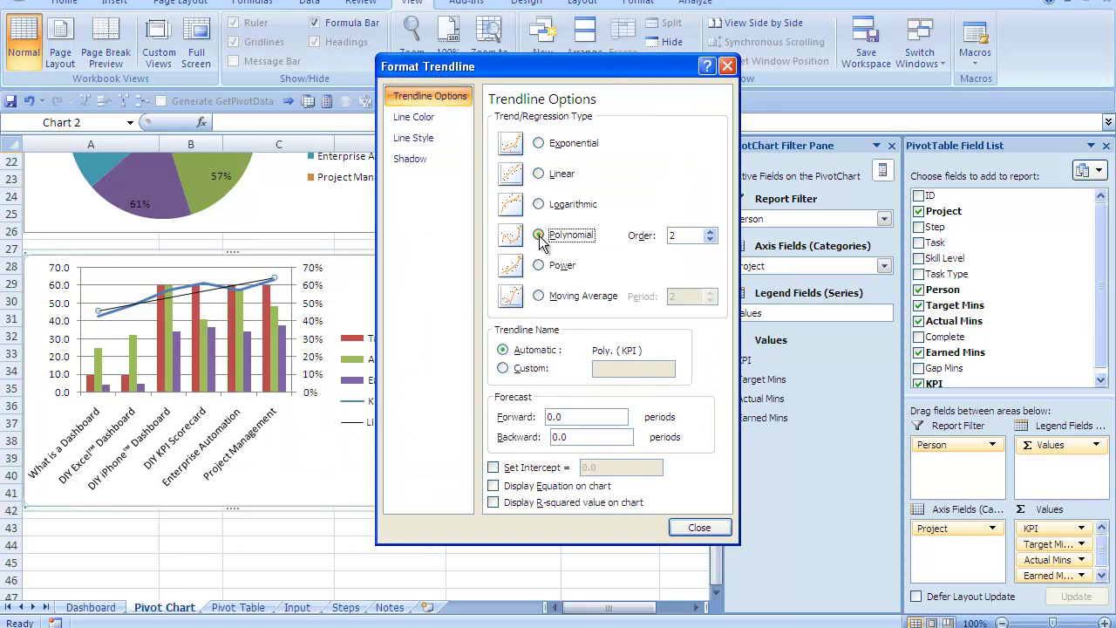
click(711, 232)
click(711, 232)
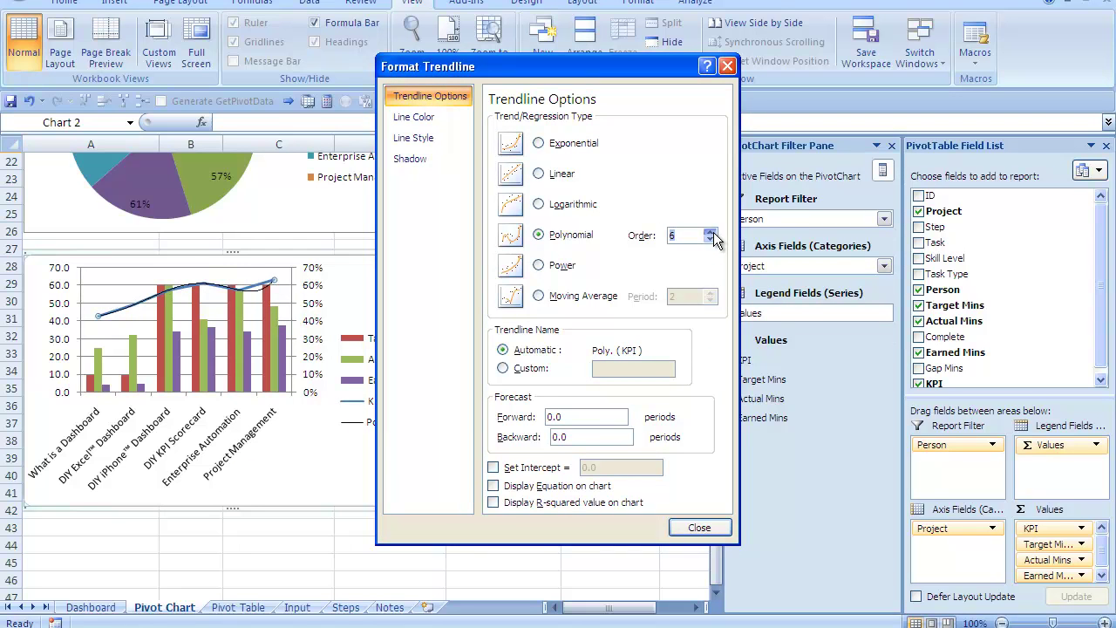
click(565, 504)
click(562, 504)
click(567, 485)
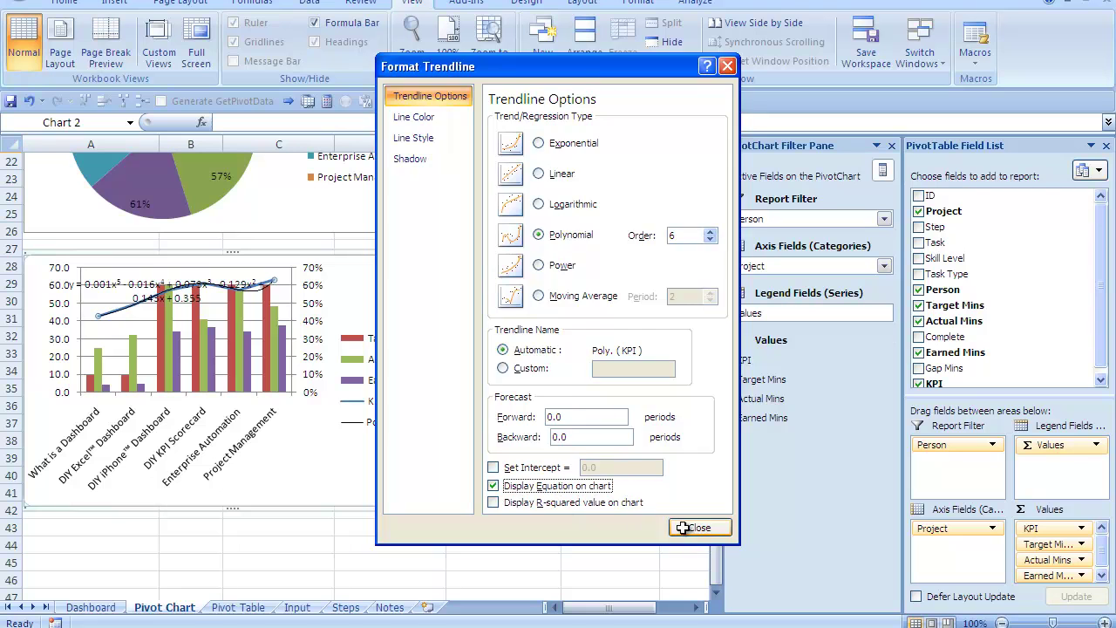
click(695, 528)
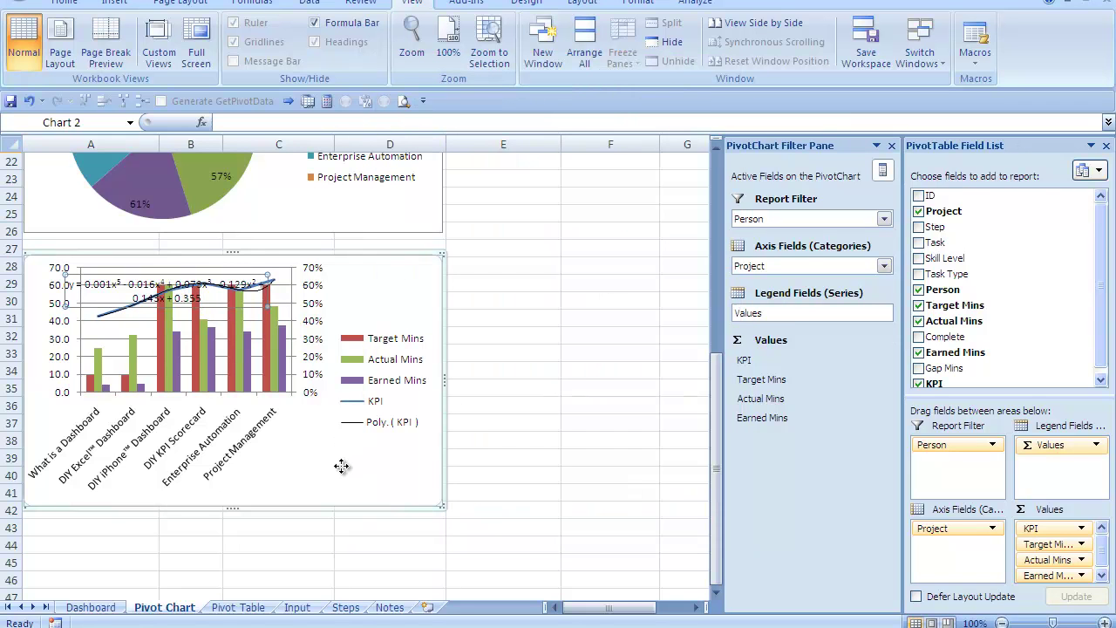
drag(341, 466, 341, 463)
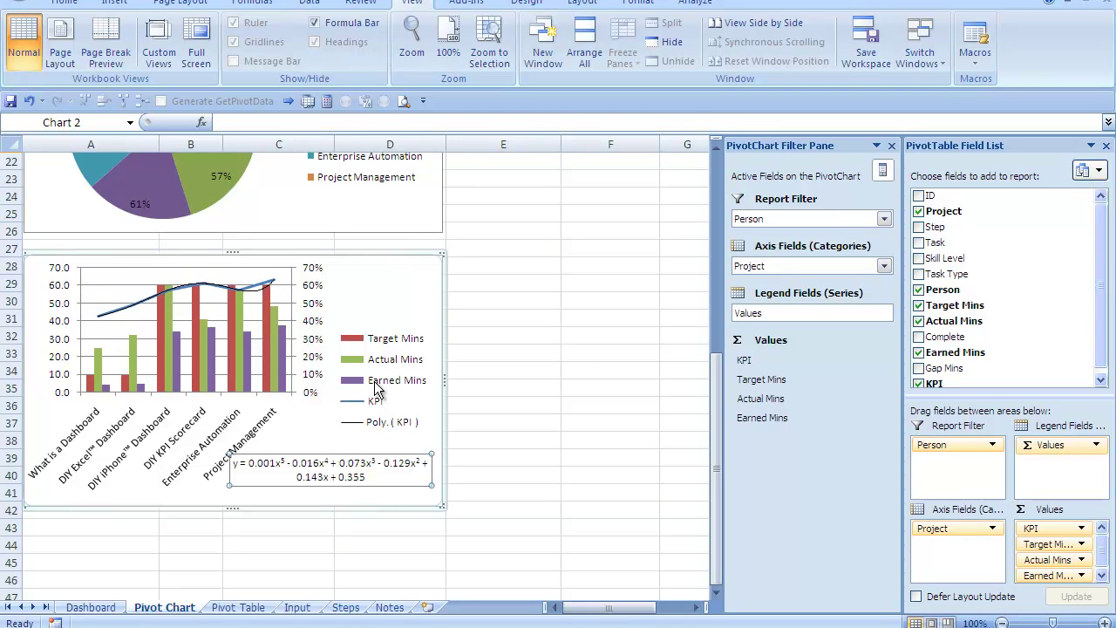
click(575, 319)
scroll(575, 315, up, 6)
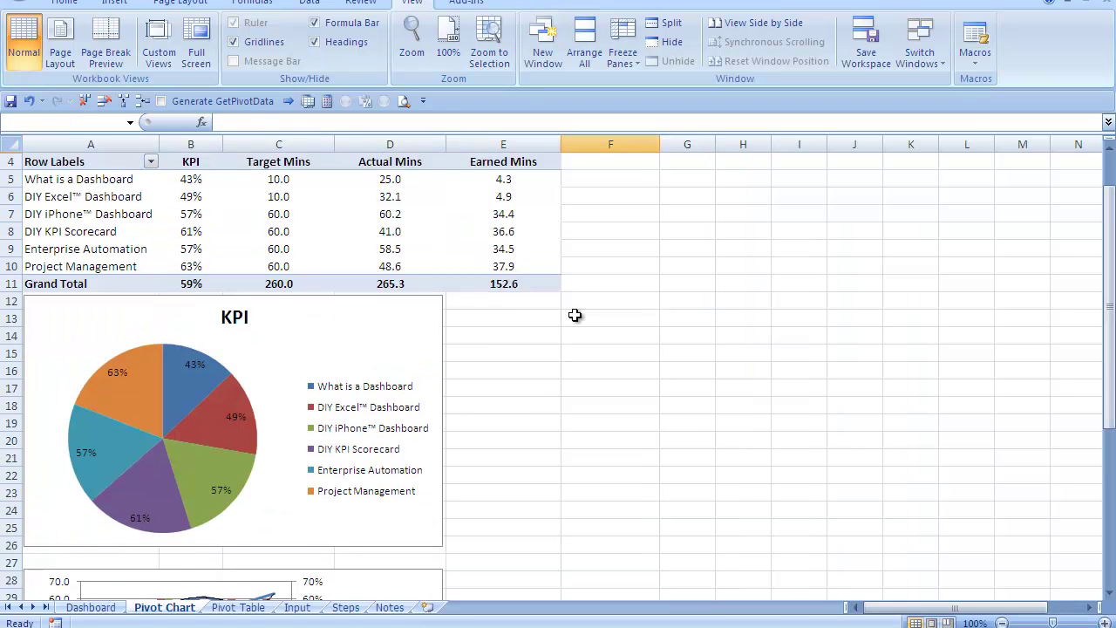
scroll(575, 315, up, 1)
click(695, 162)
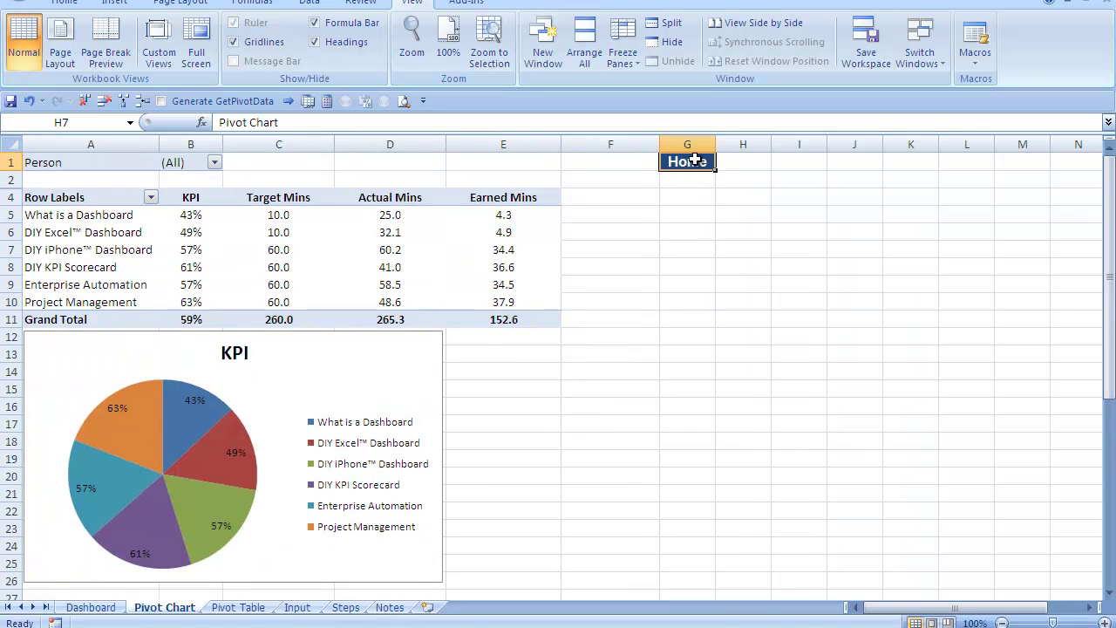
click(695, 161)
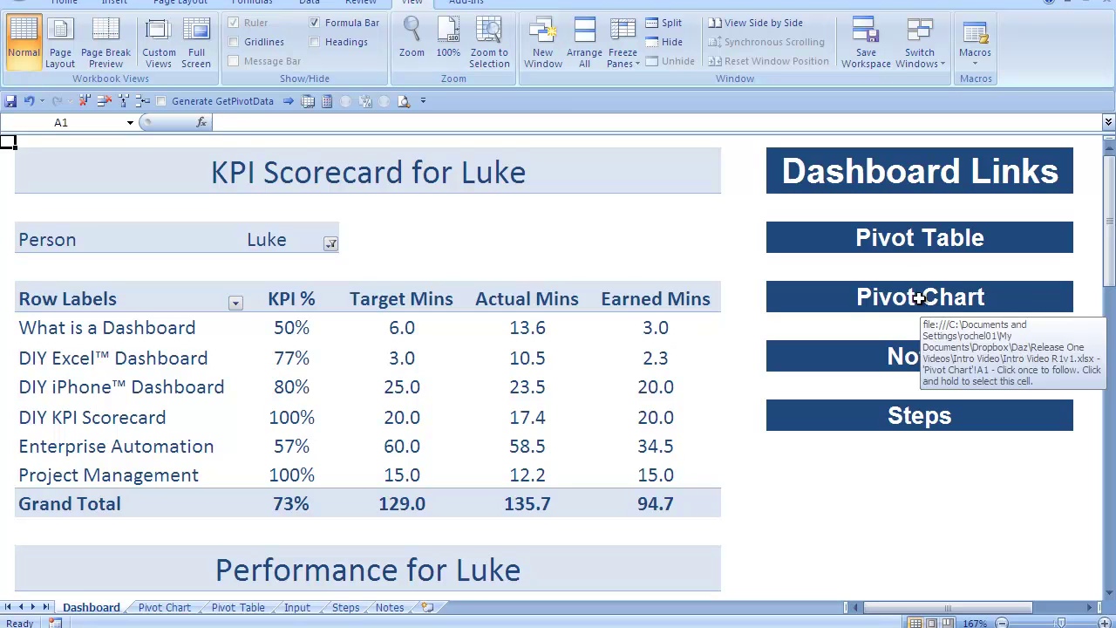
click(913, 356)
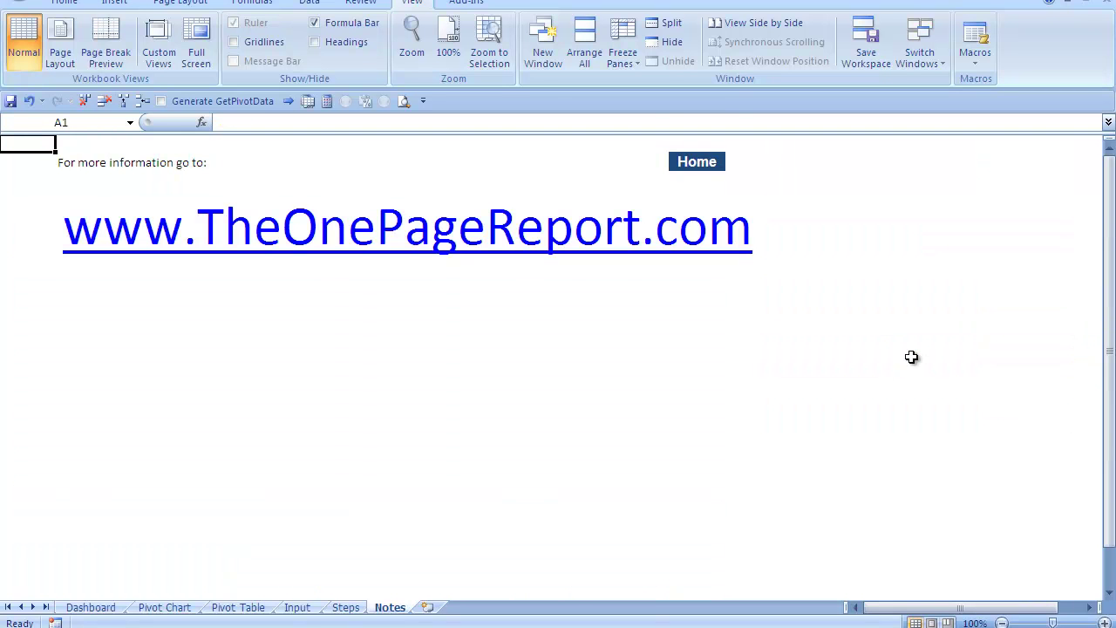